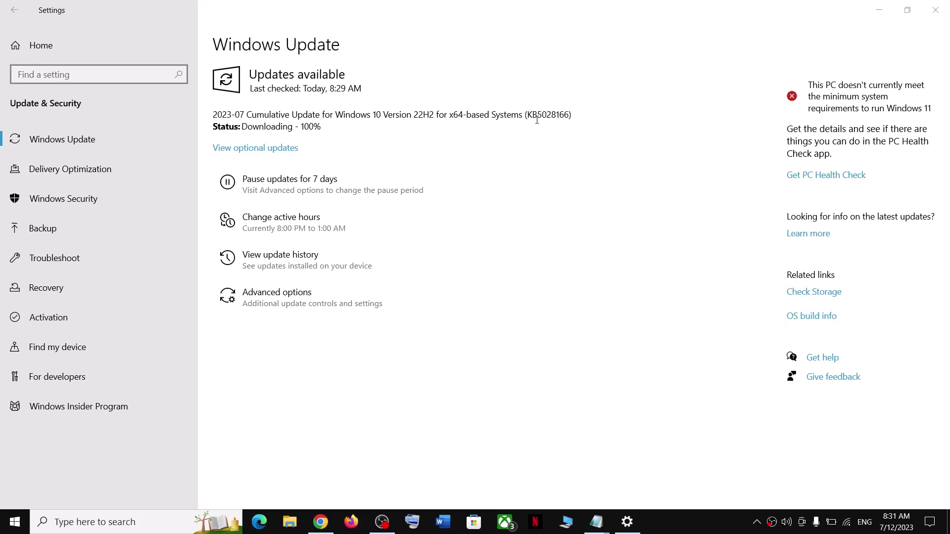
# Look over the installed quality update history, then go back to the Windows Update page
pyautogui.click(305, 256)
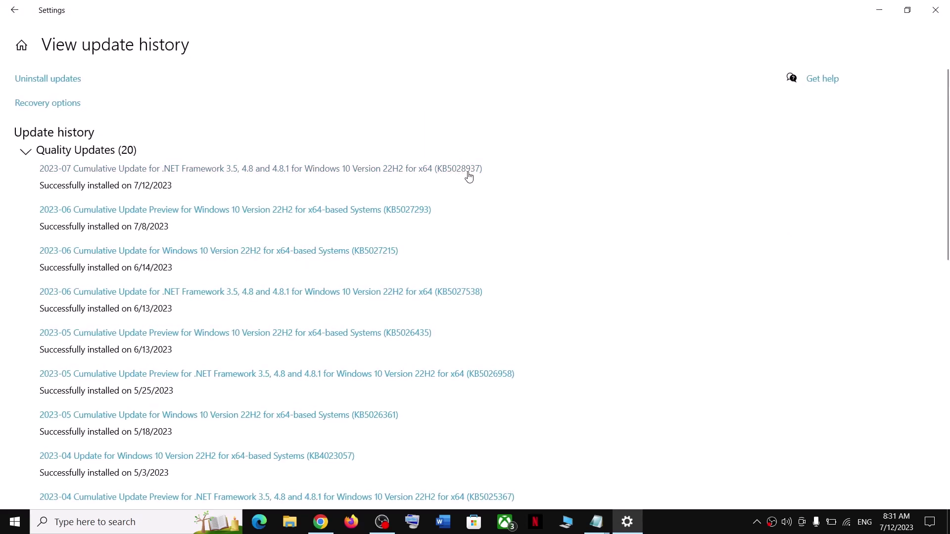
pyautogui.click(15, 10)
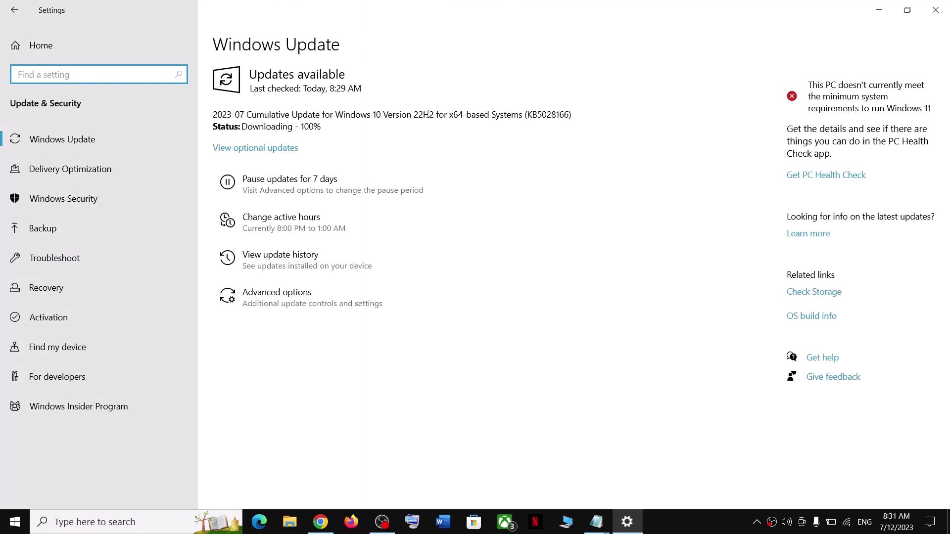
pyautogui.click(690, 526)
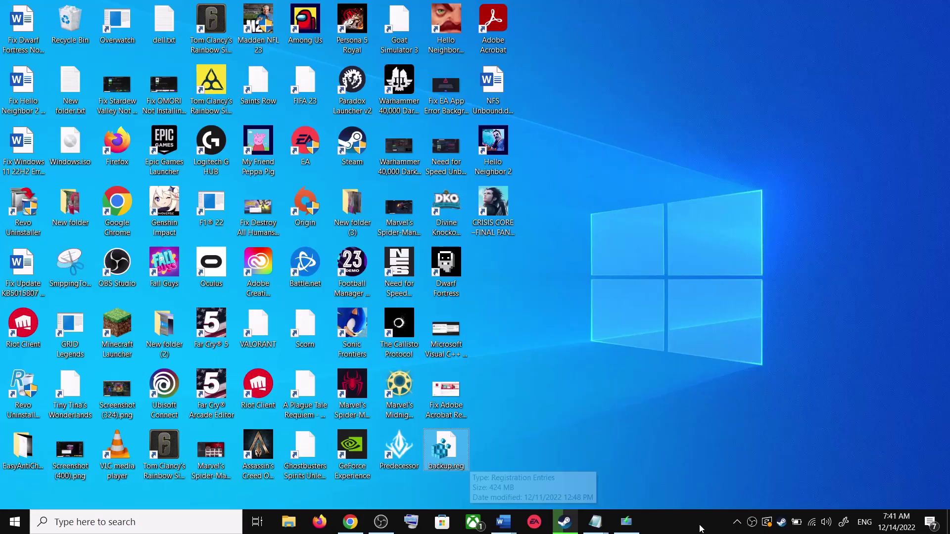
# Start the Windows Update troubleshooter from Update & Security > Troubleshoot > Additional troubleshooters
pyautogui.moveTo(504, 522)
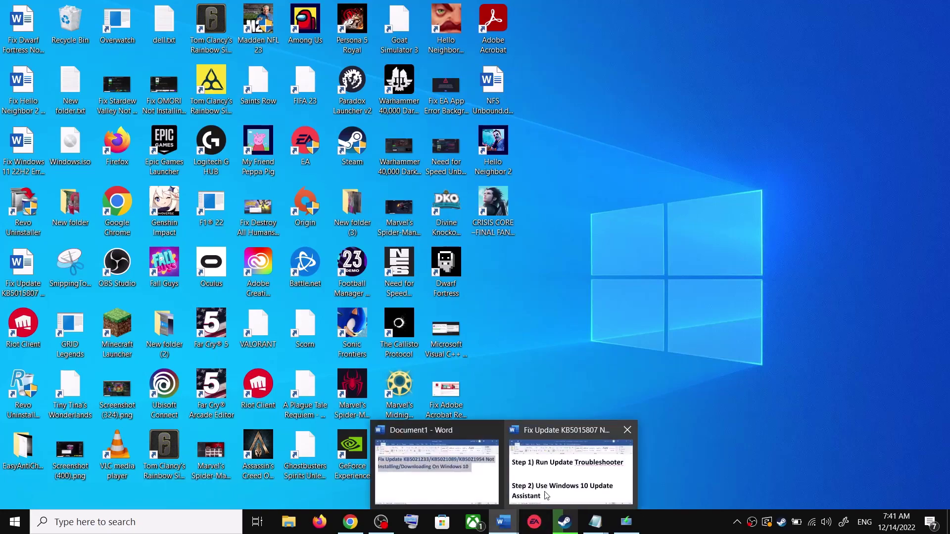
pyautogui.click(573, 465)
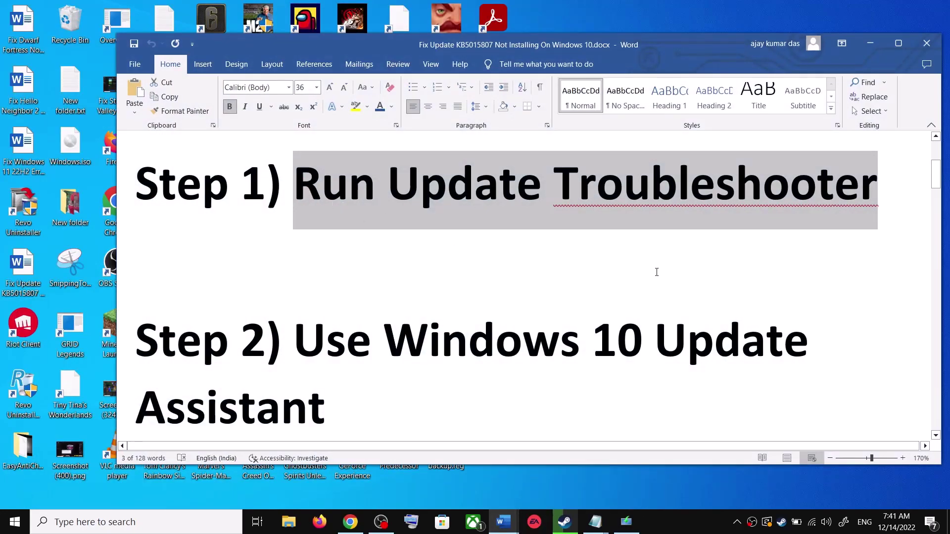
pyautogui.press('super+i')
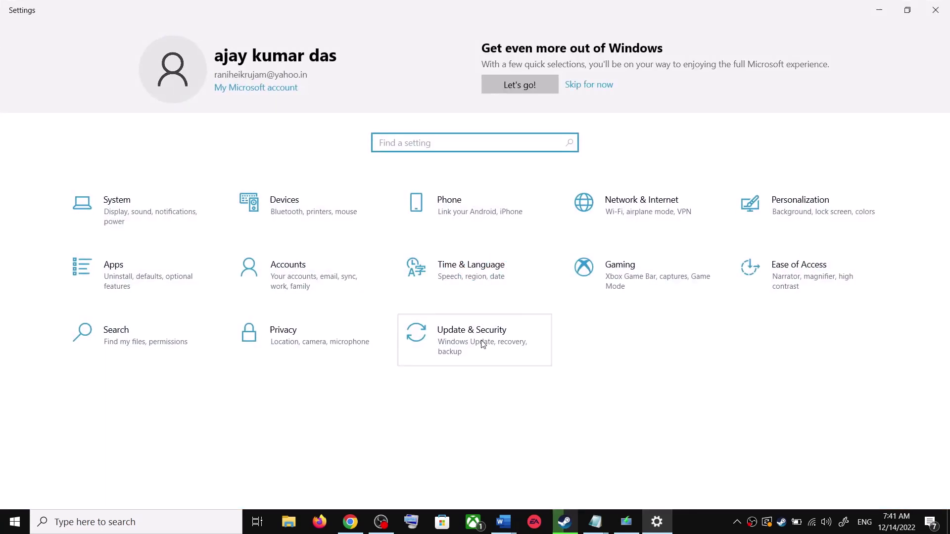
pyautogui.click(483, 344)
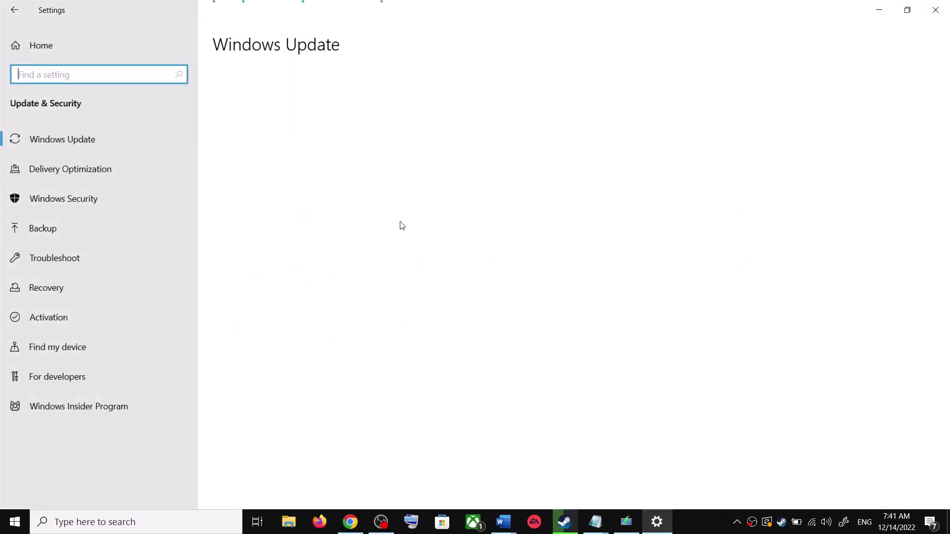
pyautogui.click(75, 259)
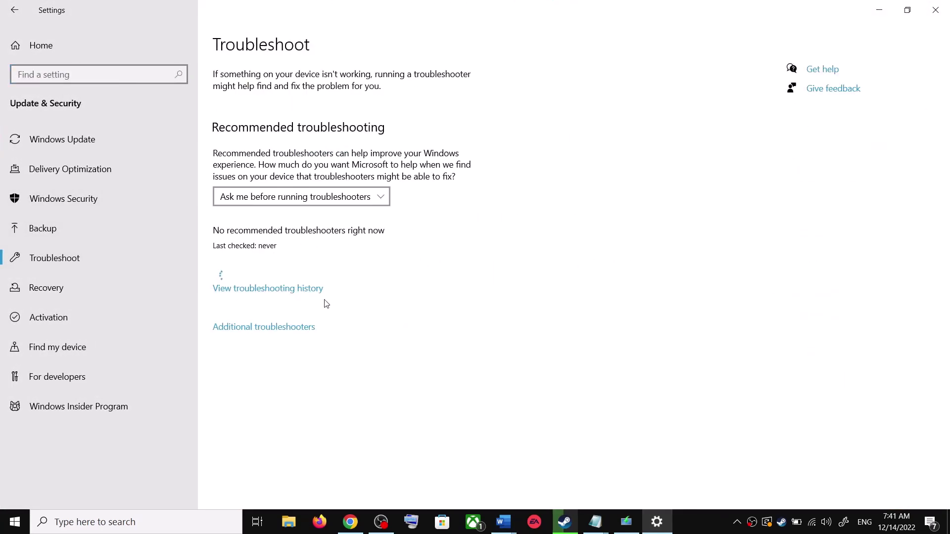
pyautogui.click(279, 330)
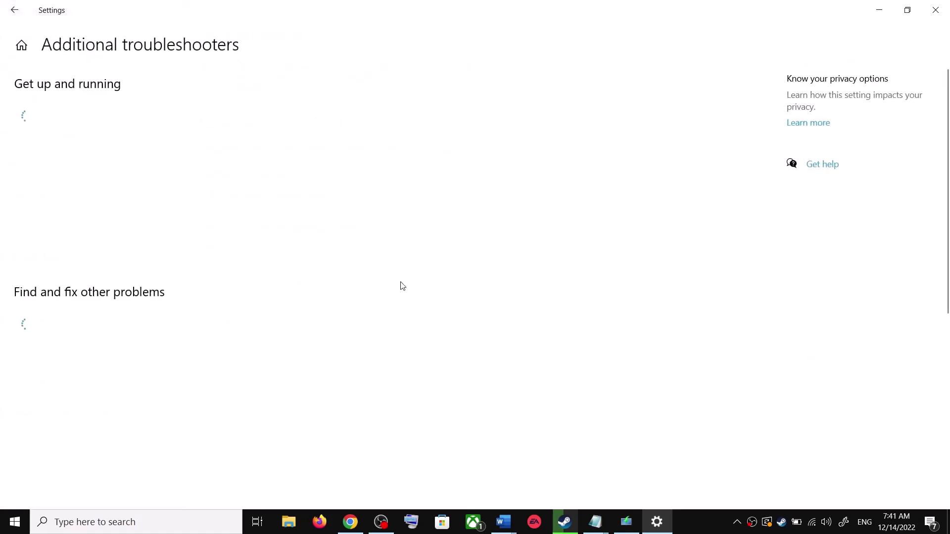
pyautogui.click(115, 249)
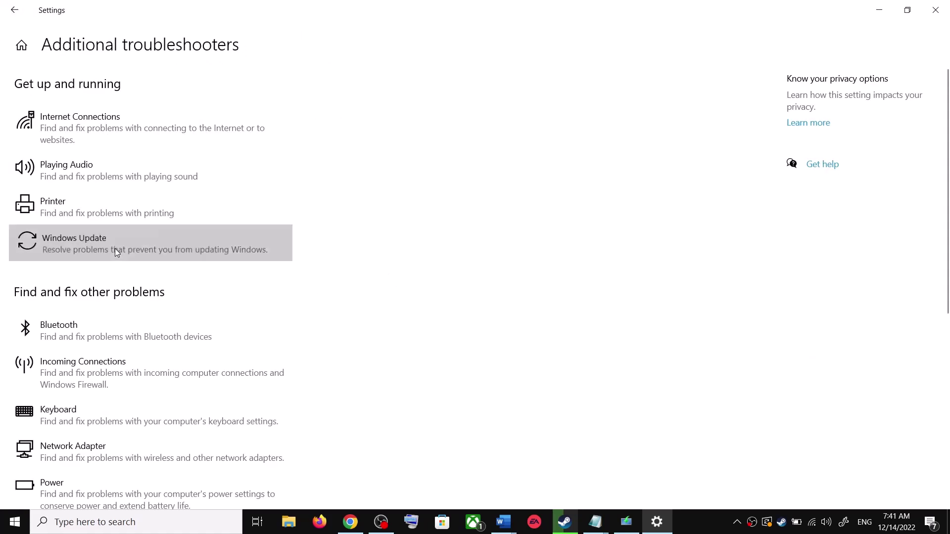
pyautogui.click(217, 283)
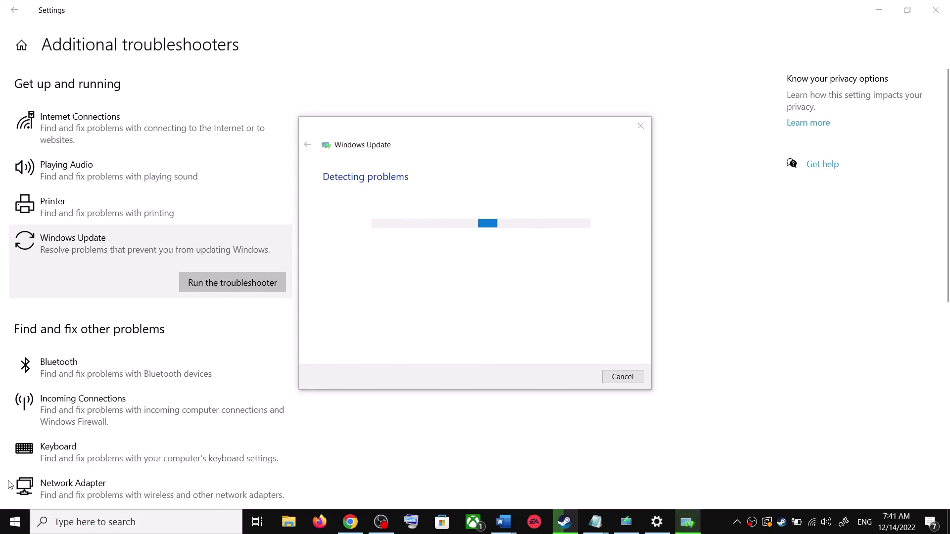
# Check the Start menu's power options, then dismiss them and return to Settings
pyautogui.click(15, 523)
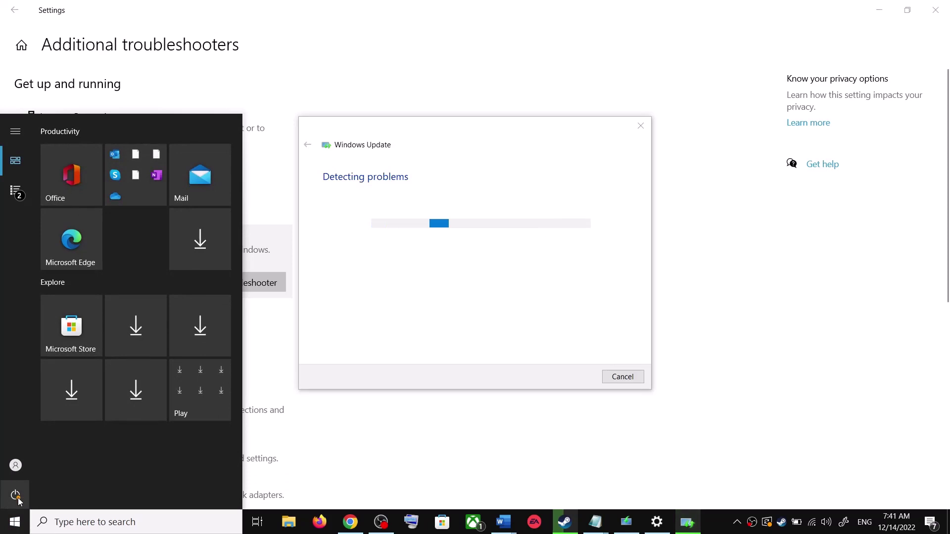
pyautogui.click(15, 496)
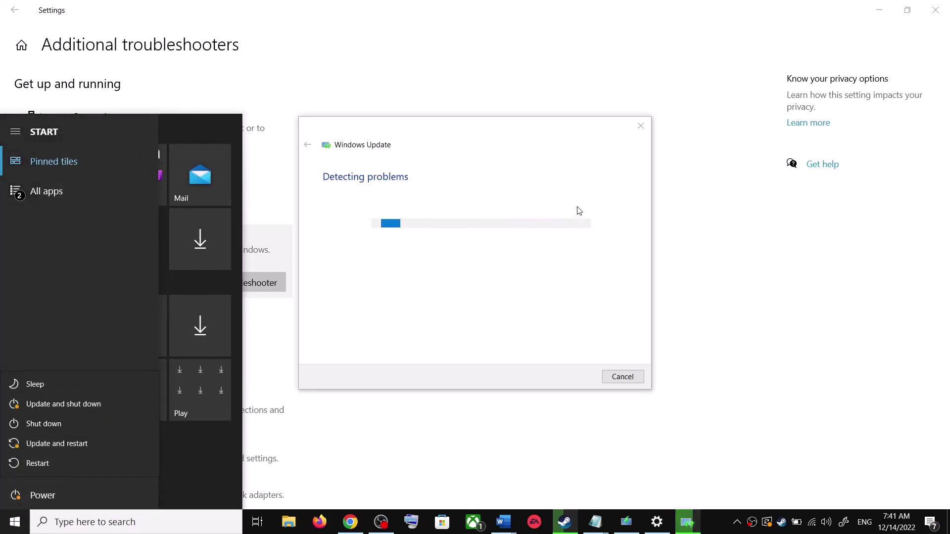
pyautogui.click(730, 212)
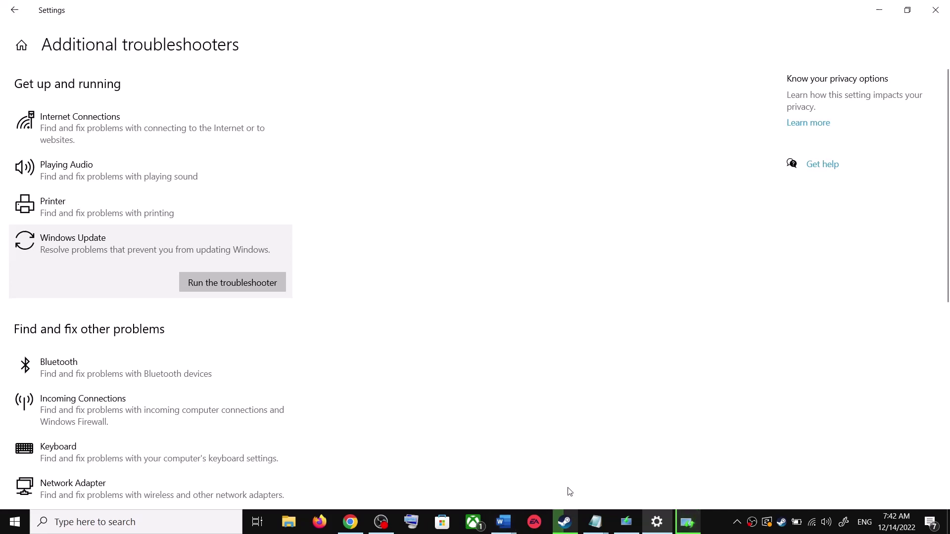
# Select the Step 2 Update Assistant link in the Word guide, then show Chrome's Download Windows 10 page
pyautogui.moveTo(512, 525)
pyautogui.click(594, 475)
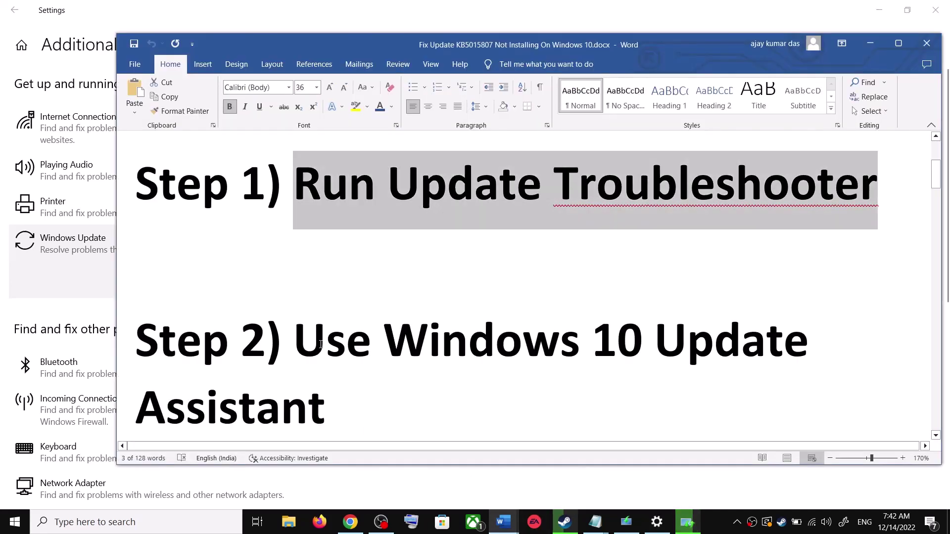
pyautogui.scroll(-1, 321, 345)
pyautogui.moveTo(297, 292); pyautogui.dragTo(346, 343)
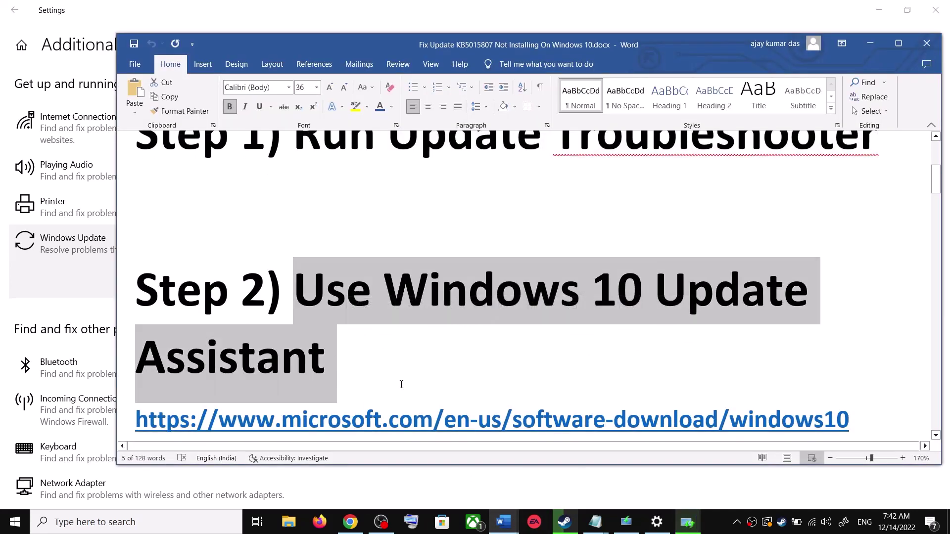
pyautogui.scroll(-1, 402, 384)
pyautogui.tripleClick(857, 368)
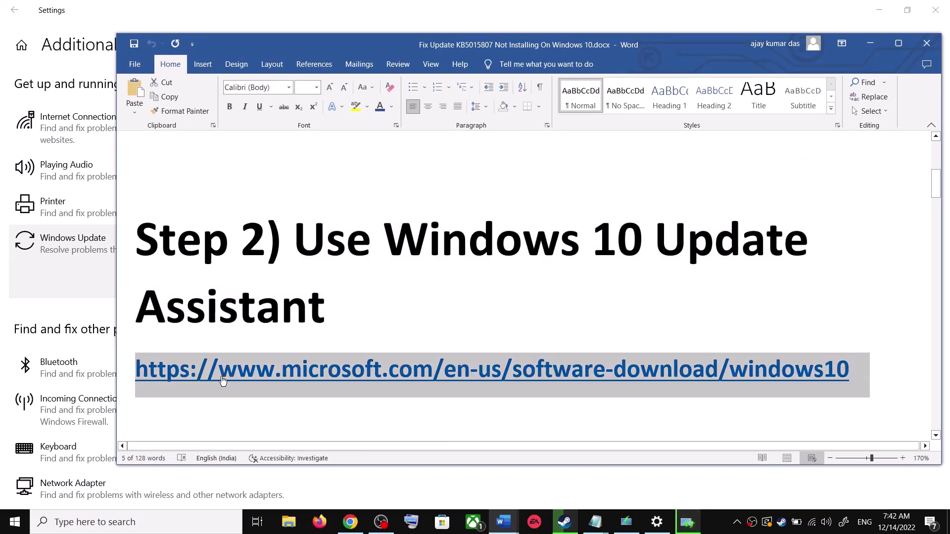
pyautogui.click(352, 524)
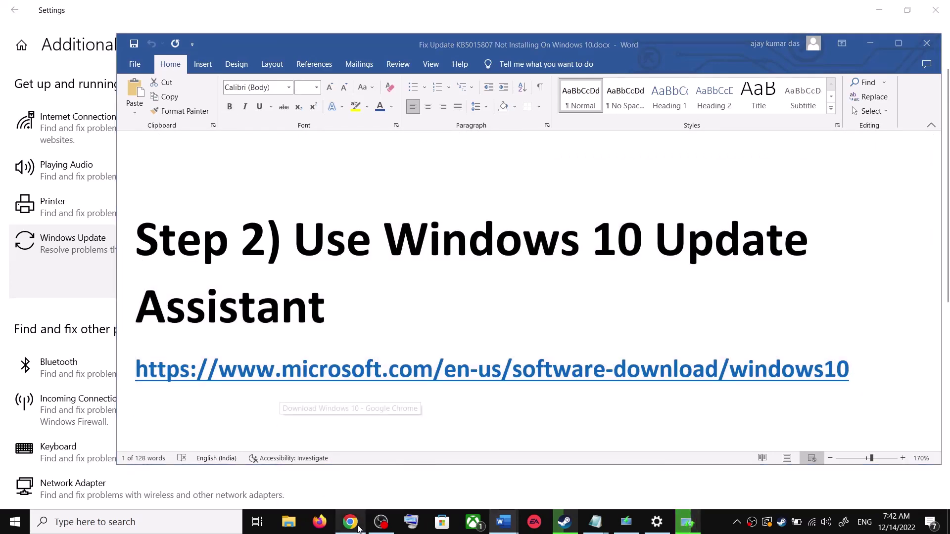
pyautogui.scroll(4, 221, 269)
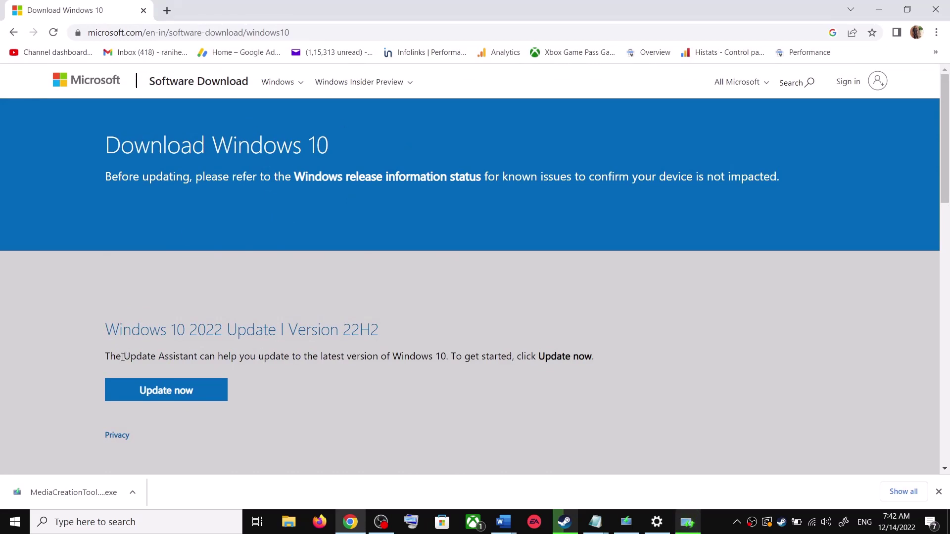
# Download and run the Windows10Upgrade Update Assistant, then close it after it reports the latest version
pyautogui.moveTo(123, 357); pyautogui.dragTo(198, 358)
pyautogui.click(189, 392)
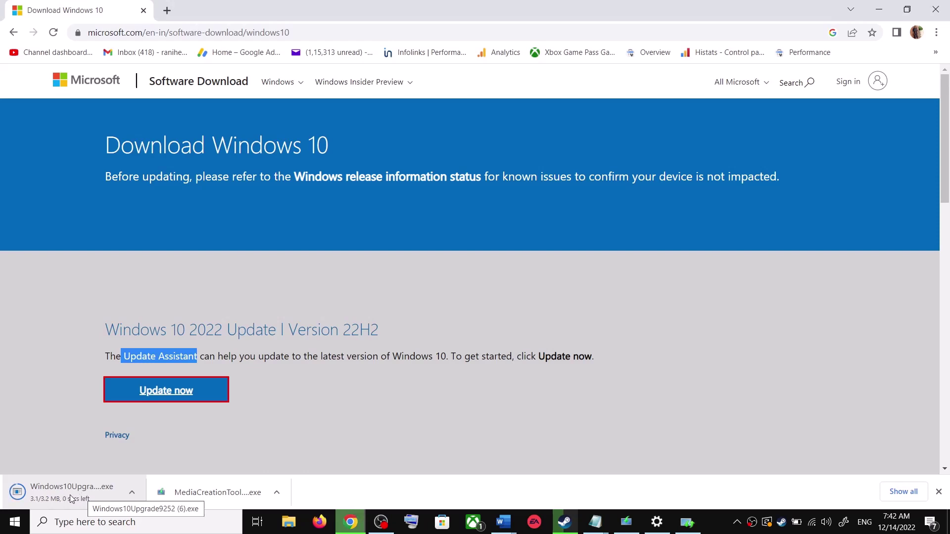
pyautogui.click(82, 492)
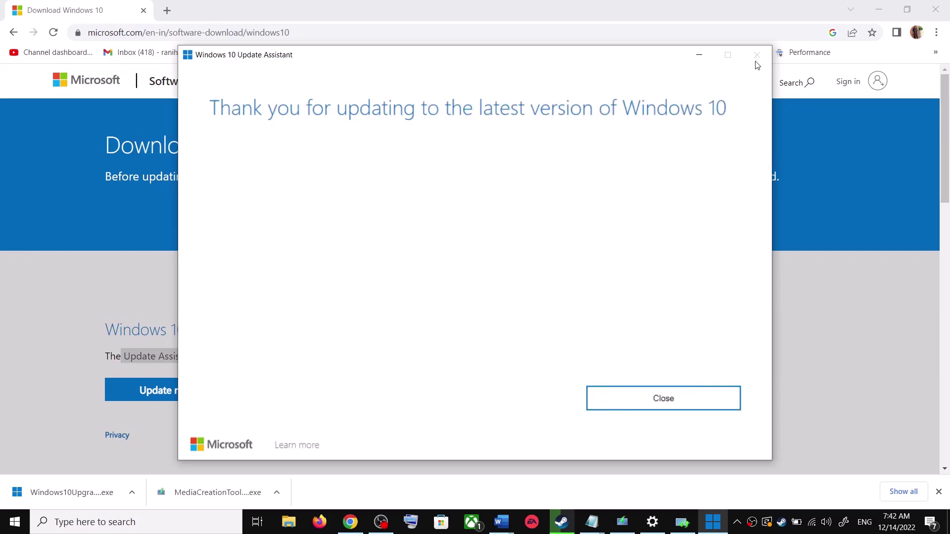
pyautogui.click(692, 402)
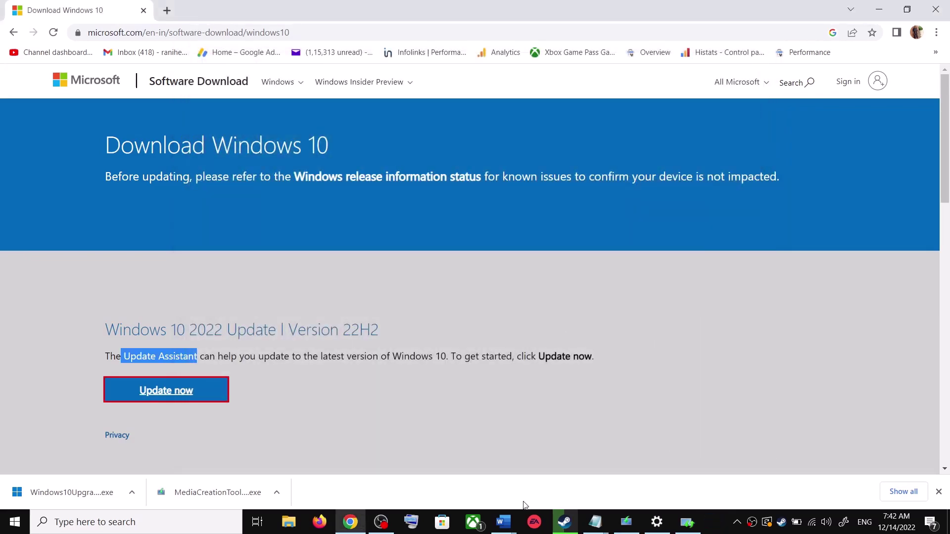
# Copy the Step 3 reset commands, SC config trustedinstaller through net start appidsvc, from the Word guide
pyautogui.moveTo(504, 522)
pyautogui.click(589, 488)
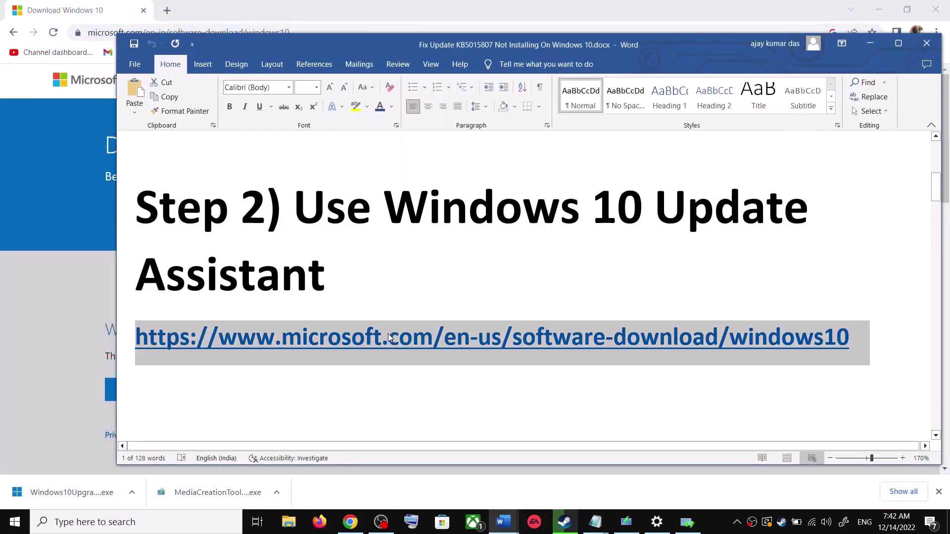
pyautogui.scroll(-3, 388, 334)
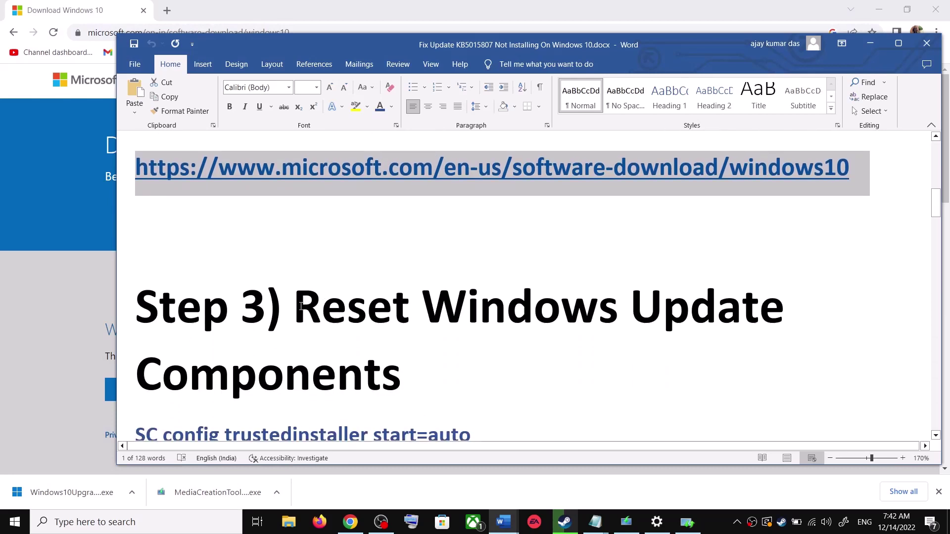
pyautogui.moveTo(301, 306); pyautogui.dragTo(405, 364)
pyautogui.scroll(-2, 406, 363)
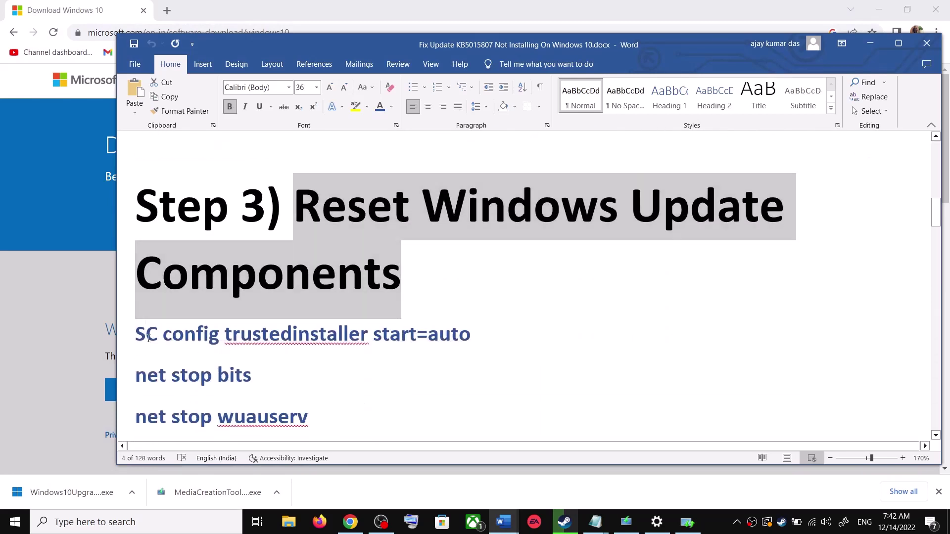
pyautogui.moveTo(148, 338); pyautogui.dragTo(307, 421)
pyautogui.scroll(-2, 267, 307)
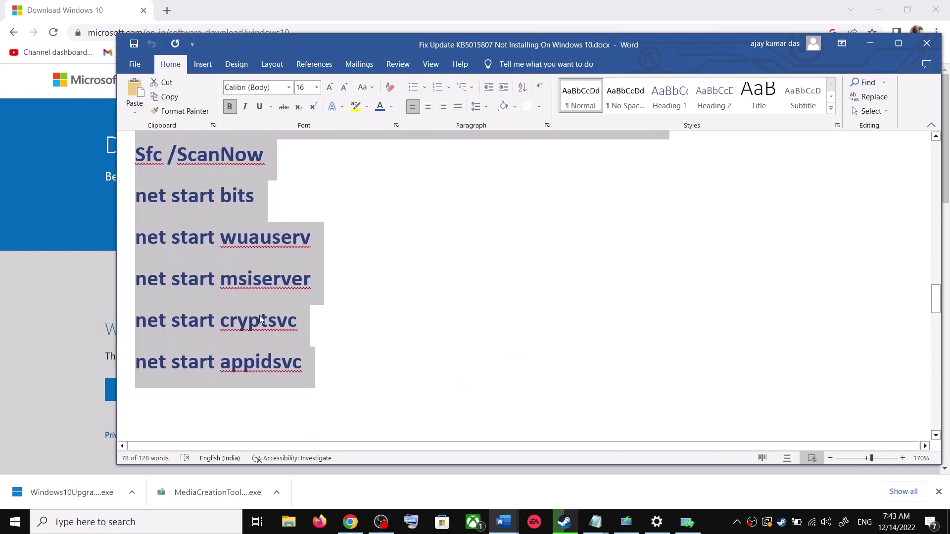
pyautogui.rightClick(262, 289)
pyautogui.click(292, 322)
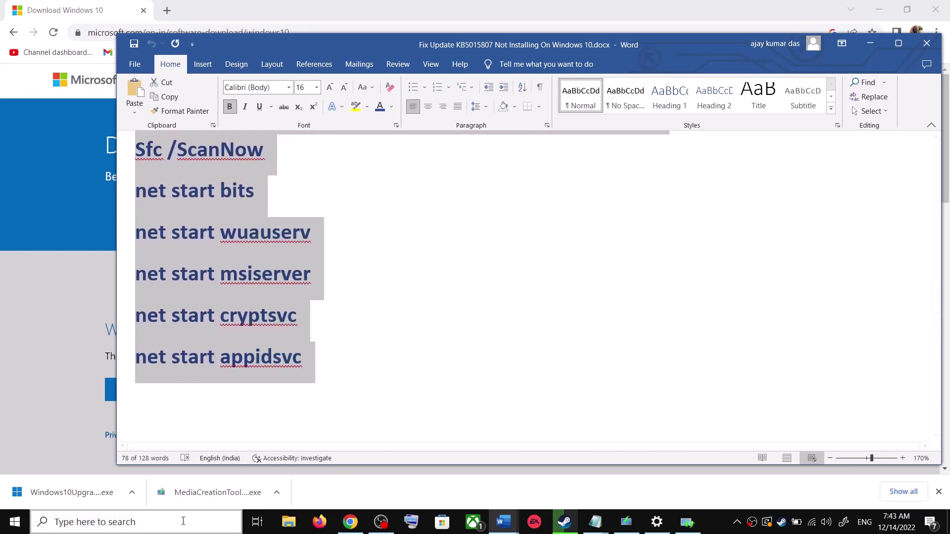
# Launch Notepad and paste the copied reset commands into a new file
pyautogui.click(168, 532)
pyautogui.write('ote')
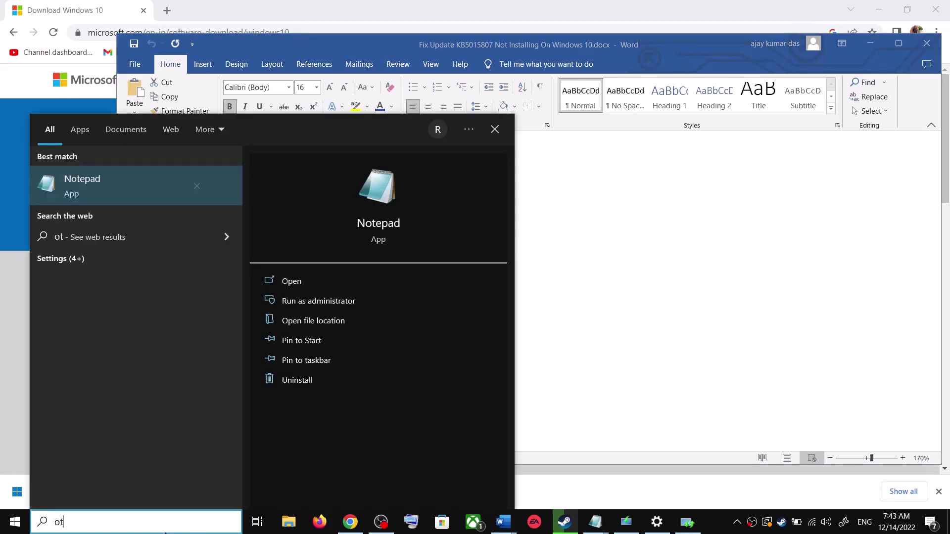
pyautogui.click(165, 181)
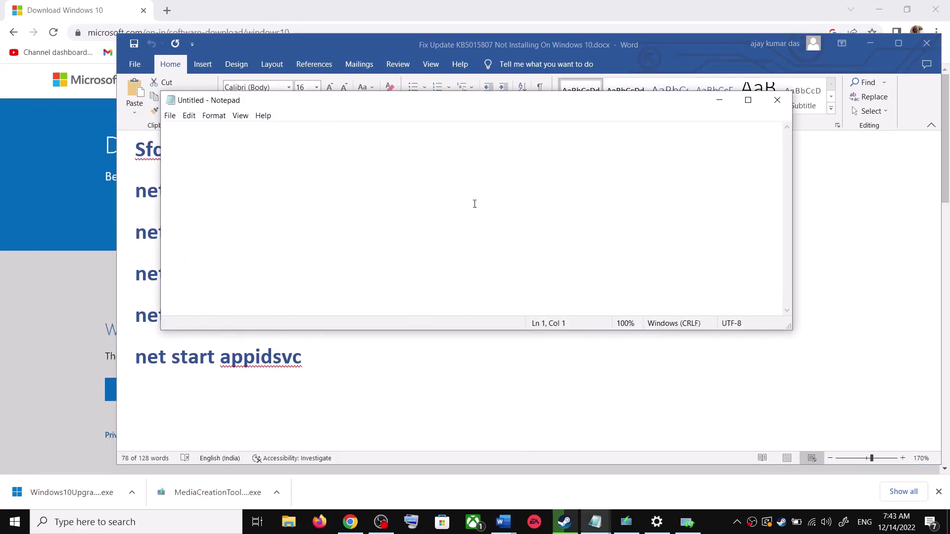
pyautogui.hotkey('ctrl', 'v')
# Bring up the Save As dialog for the script on the Desktop
pyautogui.scroll(3, 347, 223)
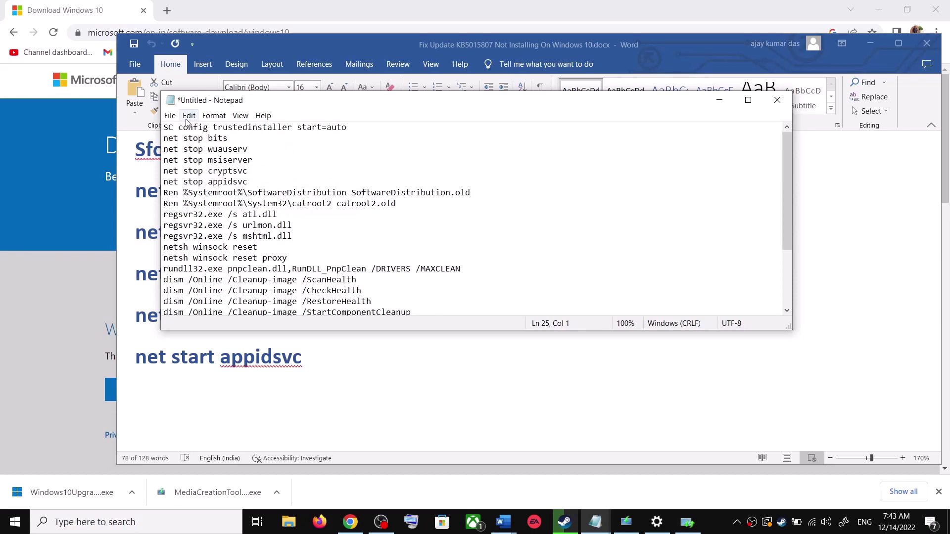
pyautogui.click(169, 115)
pyautogui.click(197, 181)
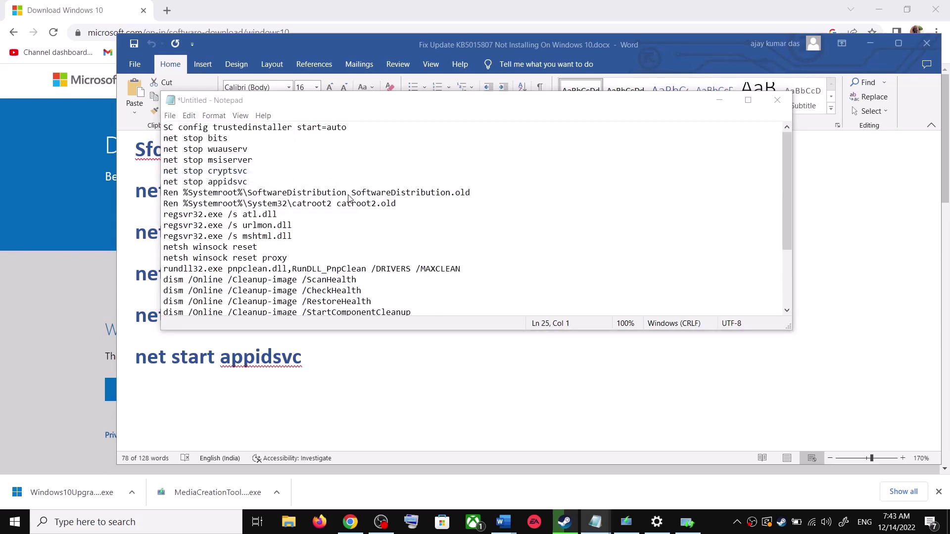
pyautogui.click(220, 228)
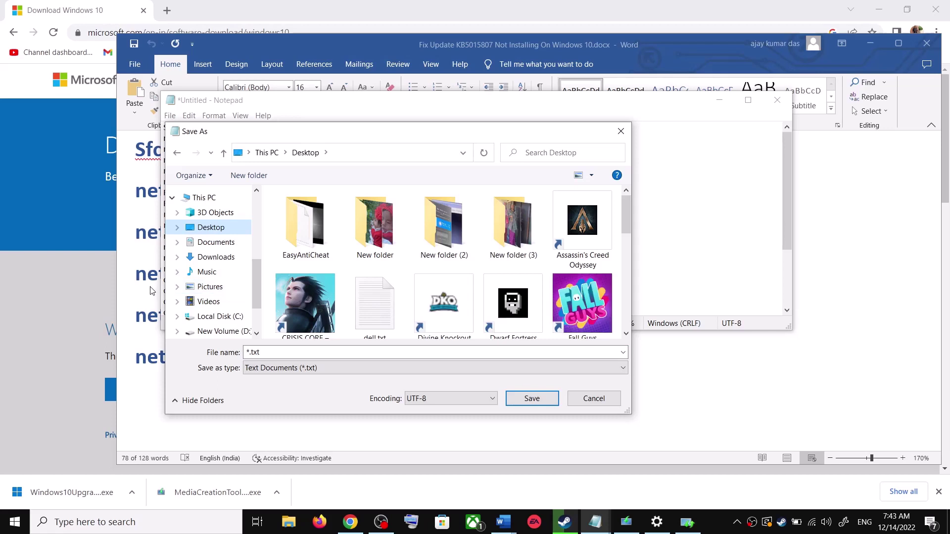
# Copy the file name Wufix.bat from the Word guide's heading
pyautogui.hotkey('alt', 'Tab')
pyautogui.scroll(-5, 267, 314)
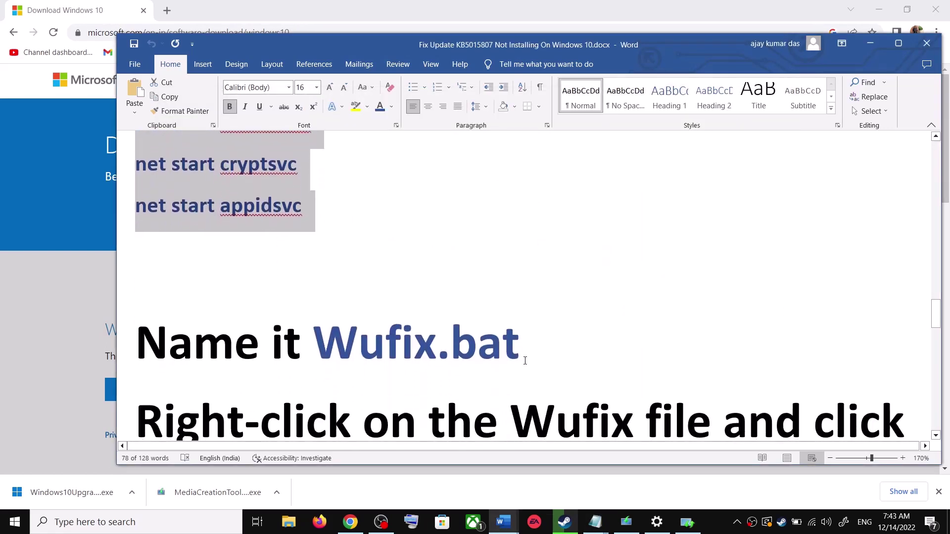
pyautogui.moveTo(525, 361); pyautogui.dragTo(314, 347)
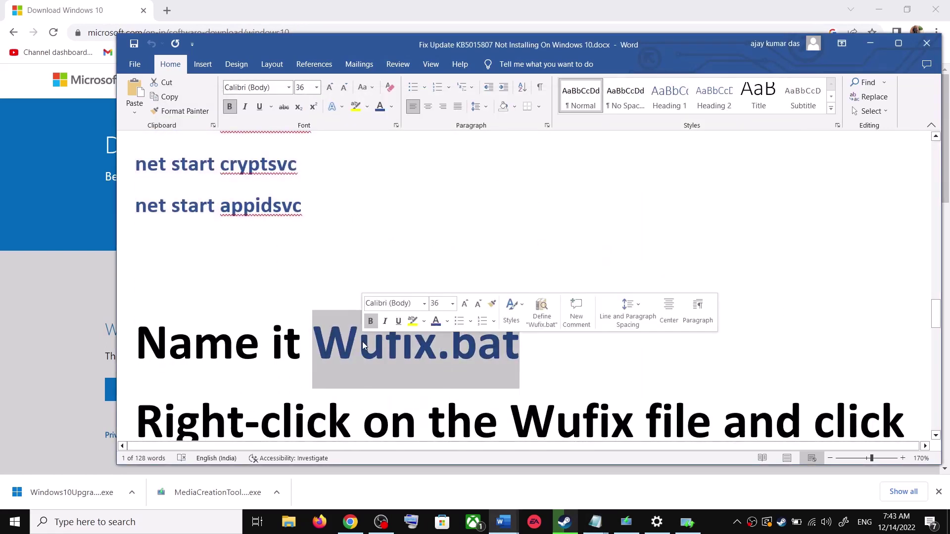
pyautogui.hotkey('ctrl', 'c')
pyautogui.hotkey('alt', 'Tab')
# Save the script as Wufix.bat with Save as type All Files, then show the desktop
pyautogui.click(344, 351)
pyautogui.hotkey('ctrl', 'a')
pyautogui.hotkey('ctrl', 'v')
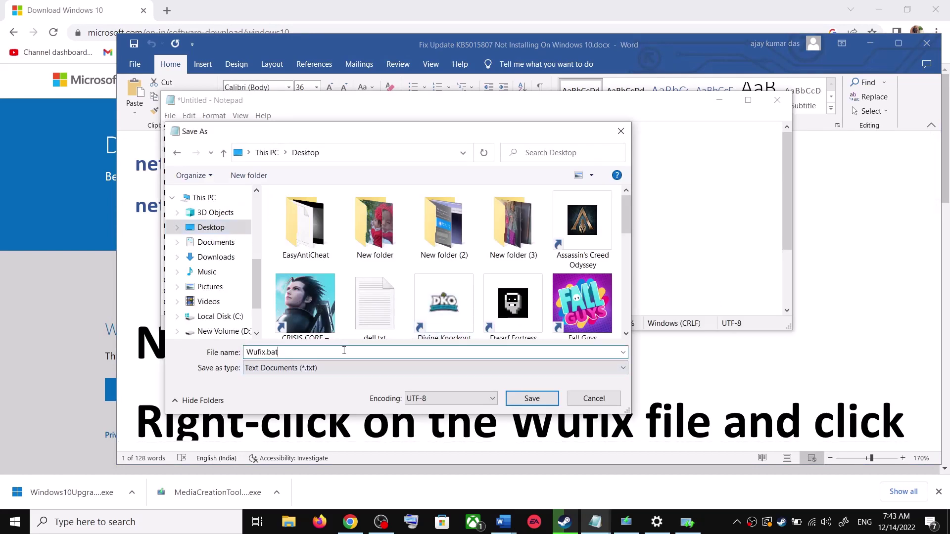
pyautogui.click(287, 368)
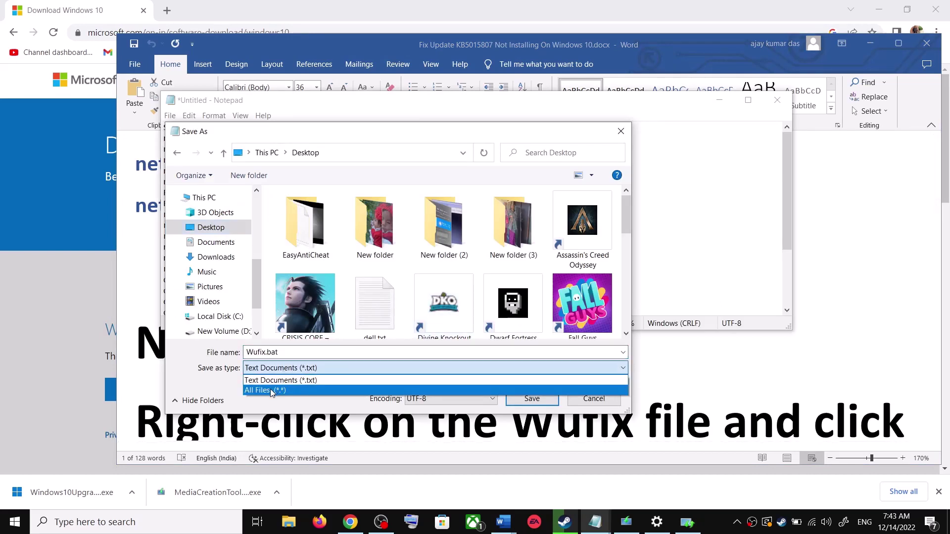
pyautogui.click(270, 391)
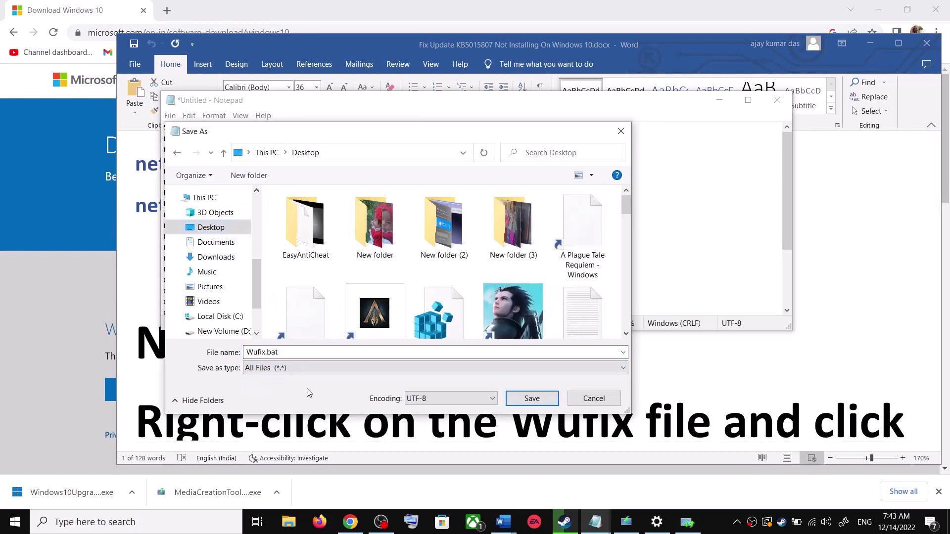
pyautogui.click(532, 399)
pyautogui.press('super+d')
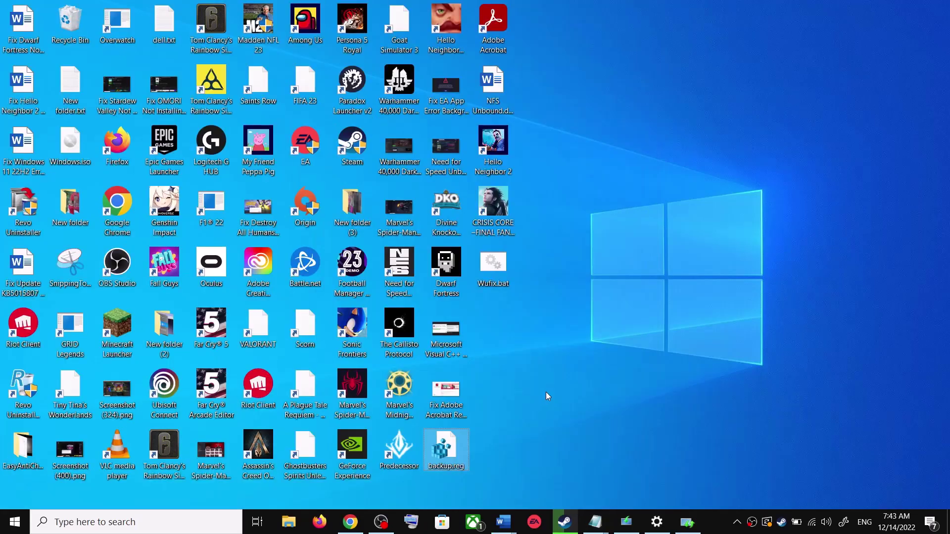
# Run Wufix.bat on the desktop as administrator
pyautogui.click(499, 270)
pyautogui.rightClick(499, 270)
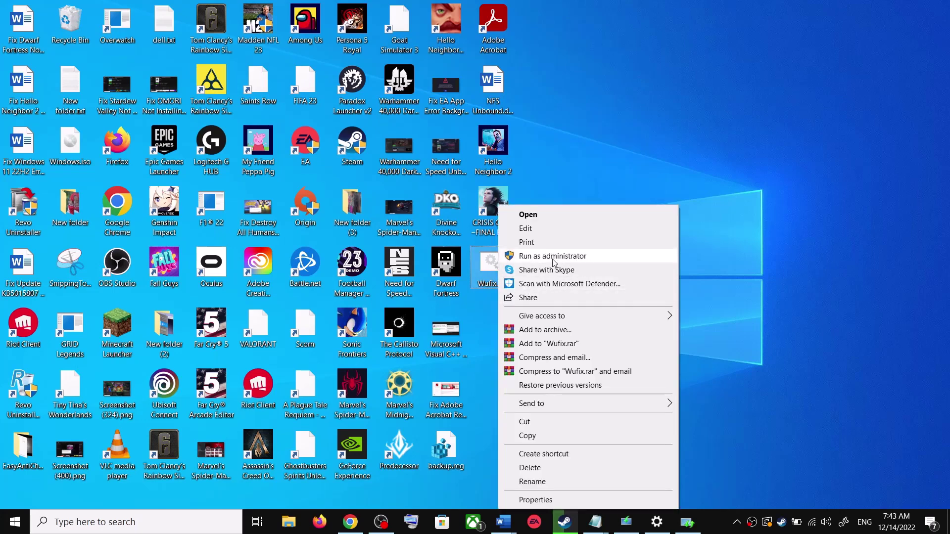
pyautogui.click(510, 276)
pyautogui.rightClick(493, 275)
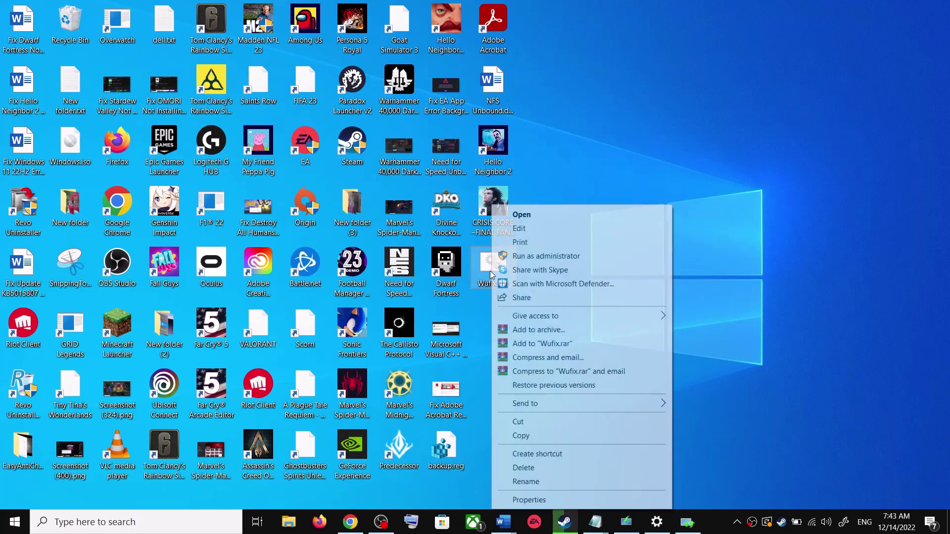
pyautogui.click(556, 257)
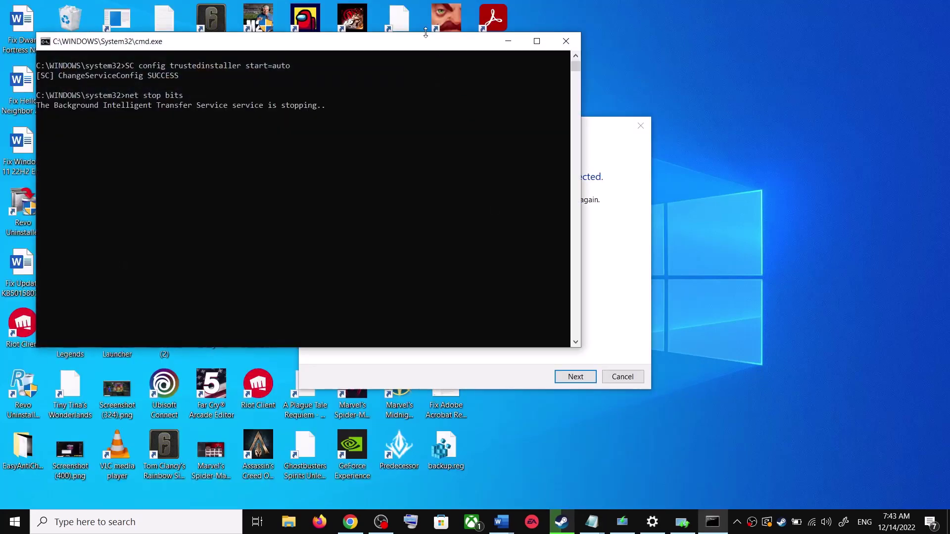
# Let the Wufix commands run through to DISM ScanHealth, skipping a restart, then close Settings
pyautogui.moveTo(431, 44); pyautogui.dragTo(540, 134)
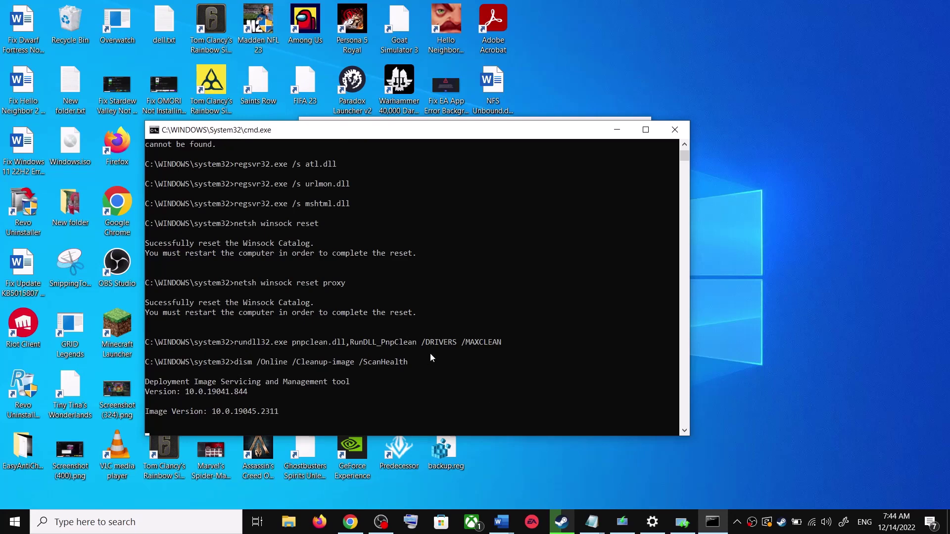
pyautogui.click(14, 522)
pyautogui.click(19, 497)
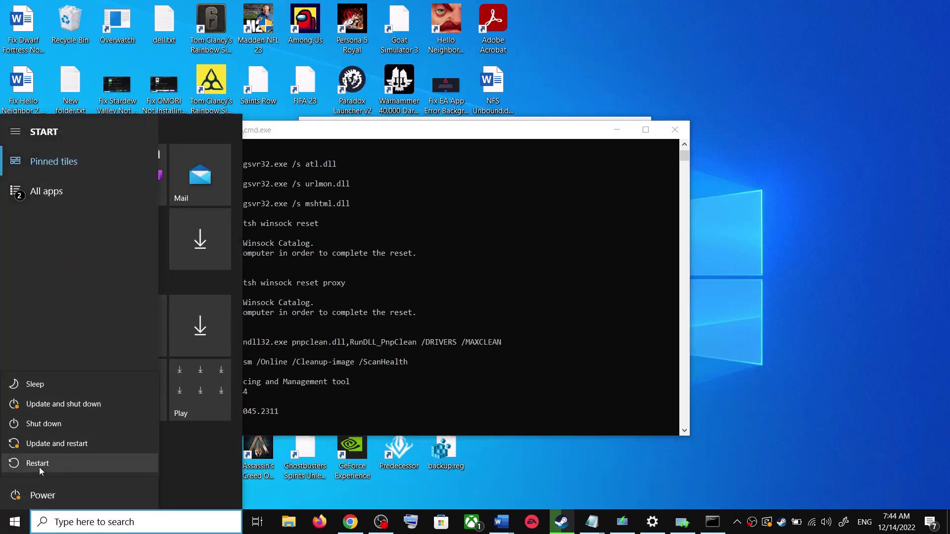
pyautogui.click(812, 292)
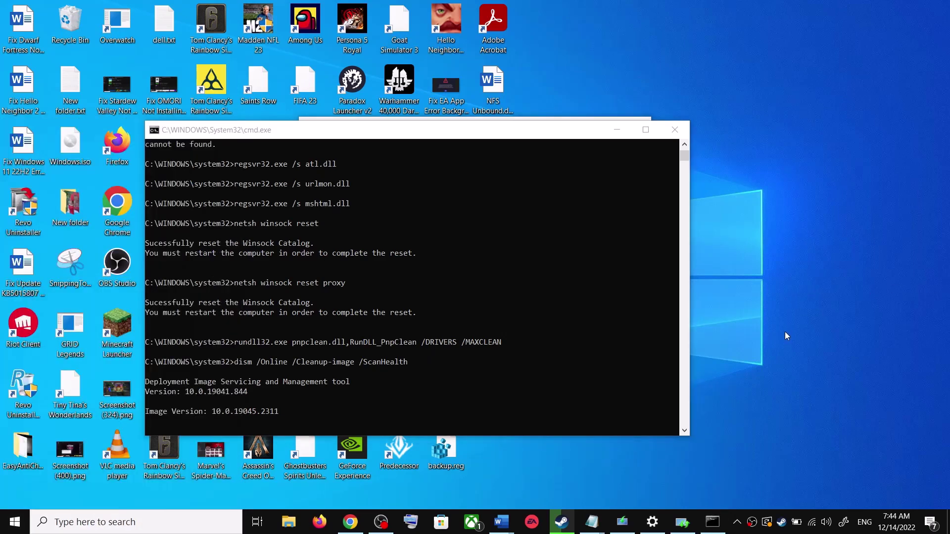
pyautogui.rightClick(652, 525)
pyautogui.click(651, 497)
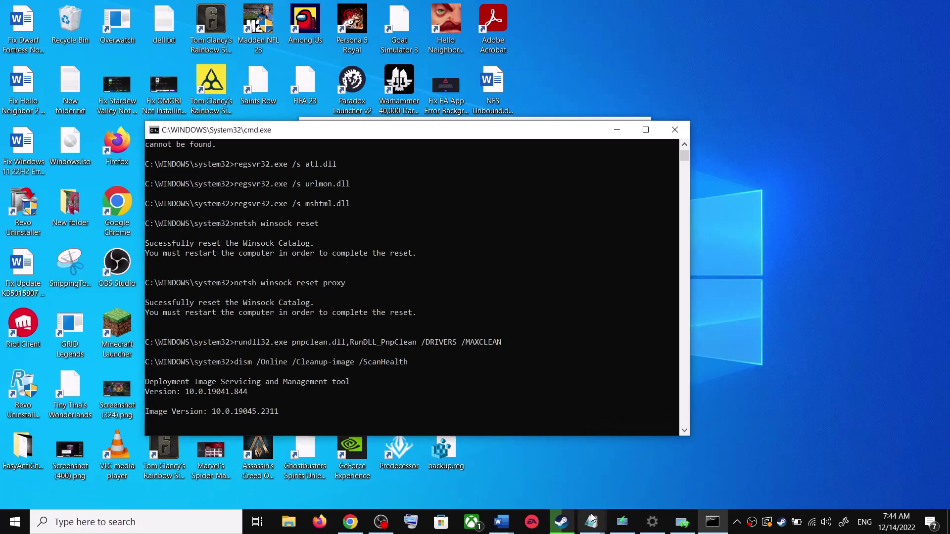
# Read Step 4, Use Media Creation Tool, in the Word guide and reach Chrome's Download Windows 10 page
pyautogui.moveTo(503, 522)
pyautogui.click(569, 470)
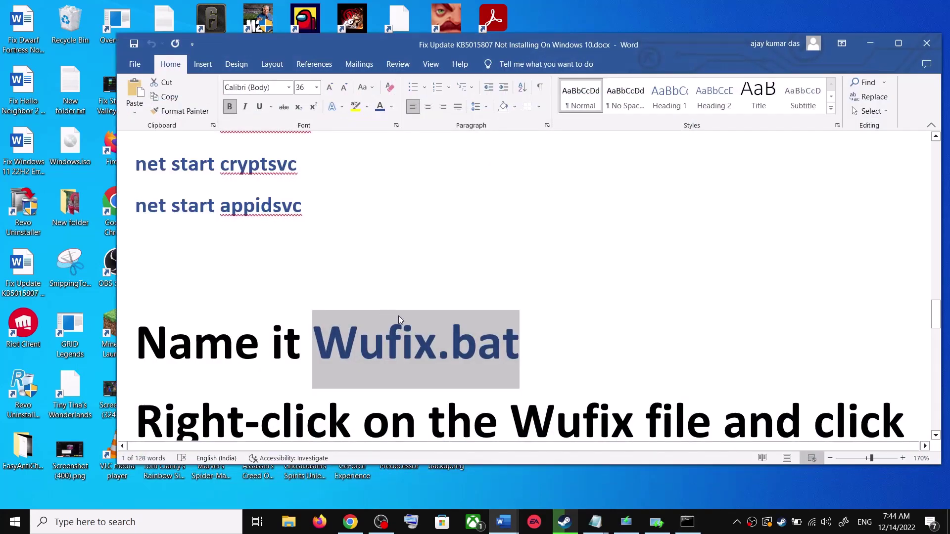
pyautogui.scroll(-5, 475, 322)
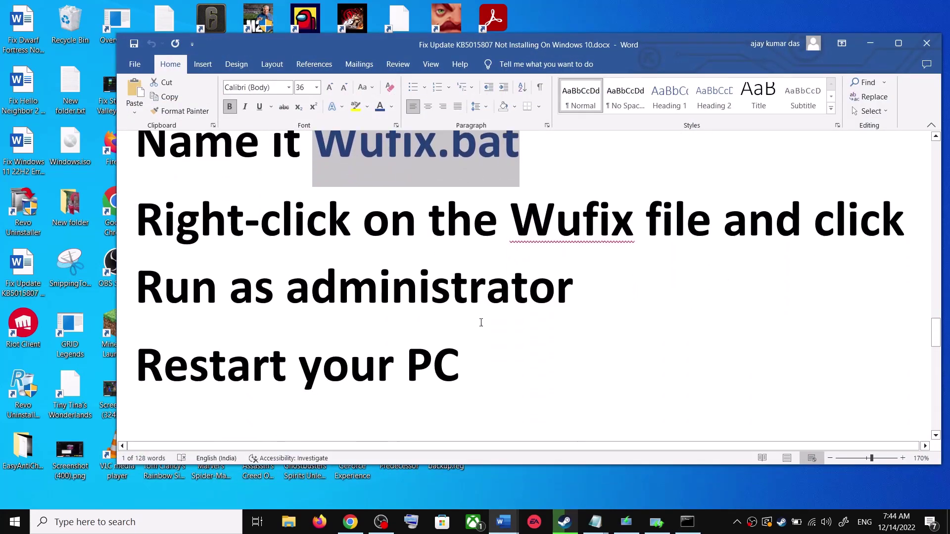
pyautogui.scroll(-2, 481, 323)
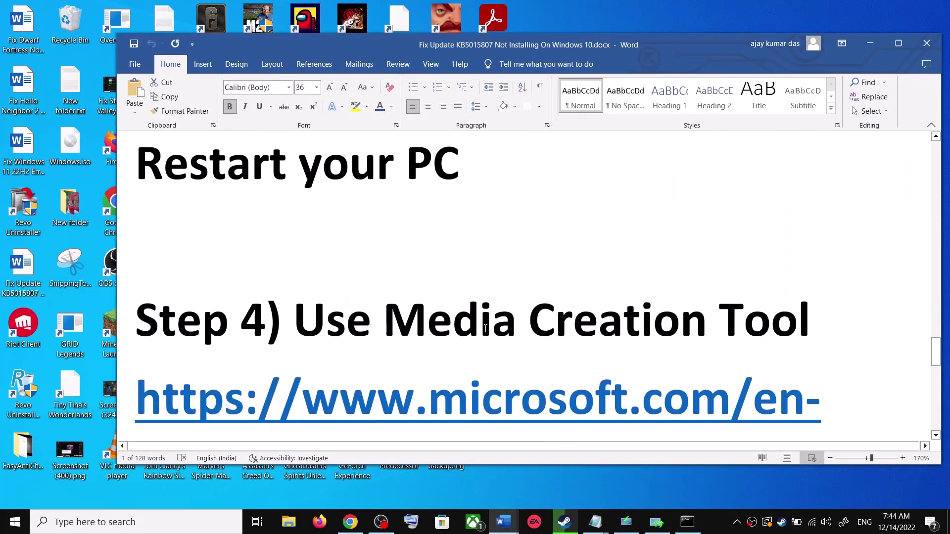
pyautogui.moveTo(296, 322); pyautogui.dragTo(783, 328)
pyautogui.scroll(-3, 471, 346)
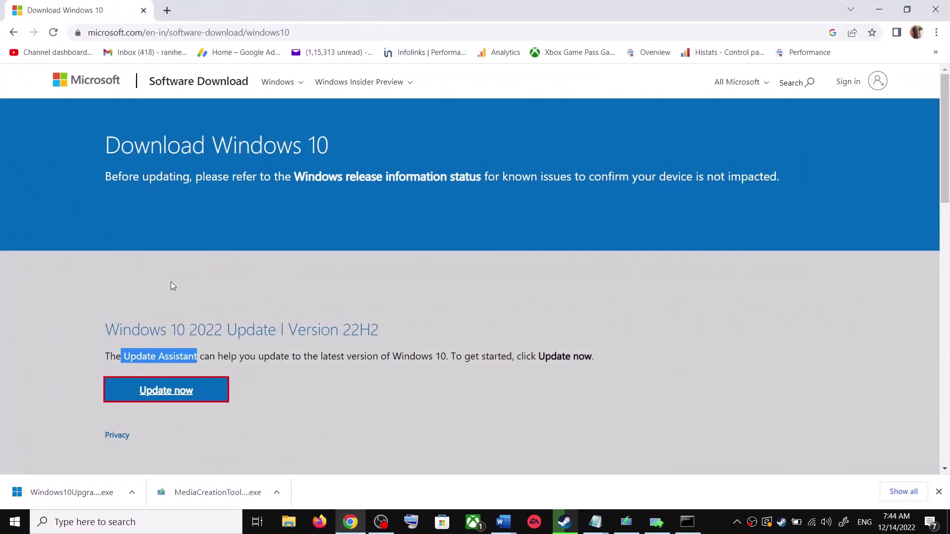
pyautogui.scroll(-2, 176, 287)
pyautogui.scroll(-3, 182, 295)
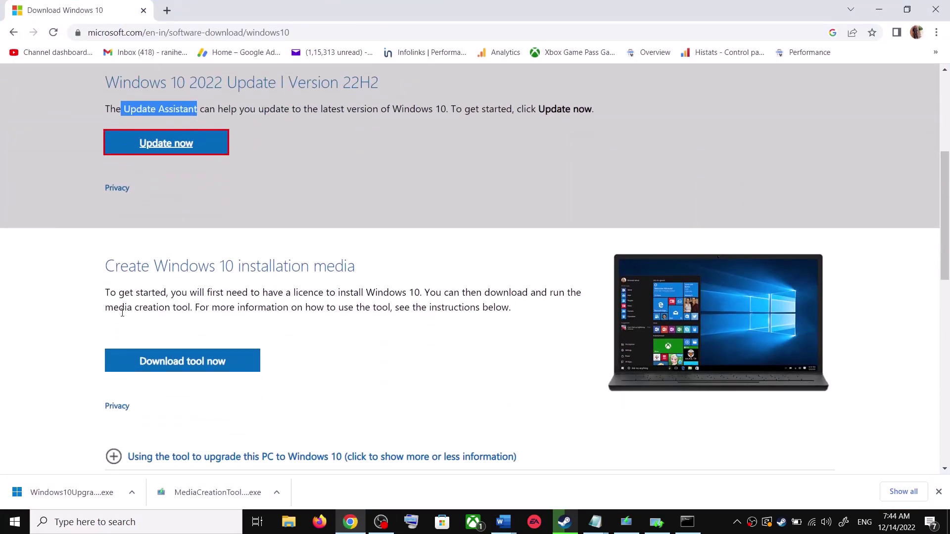
# Highlight the media creation tool mention, then download and launch MediaCreationTool
pyautogui.moveTo(113, 309); pyautogui.dragTo(197, 308)
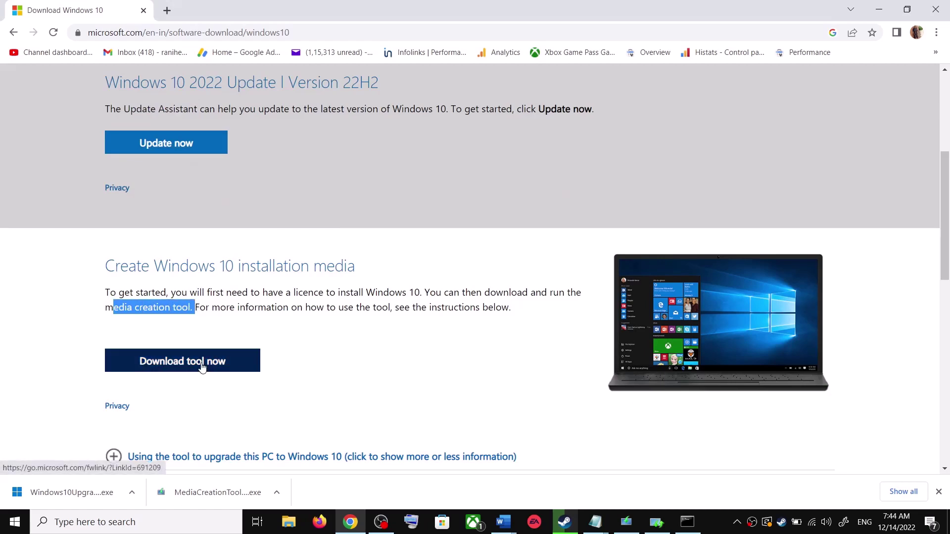
pyautogui.click(221, 499)
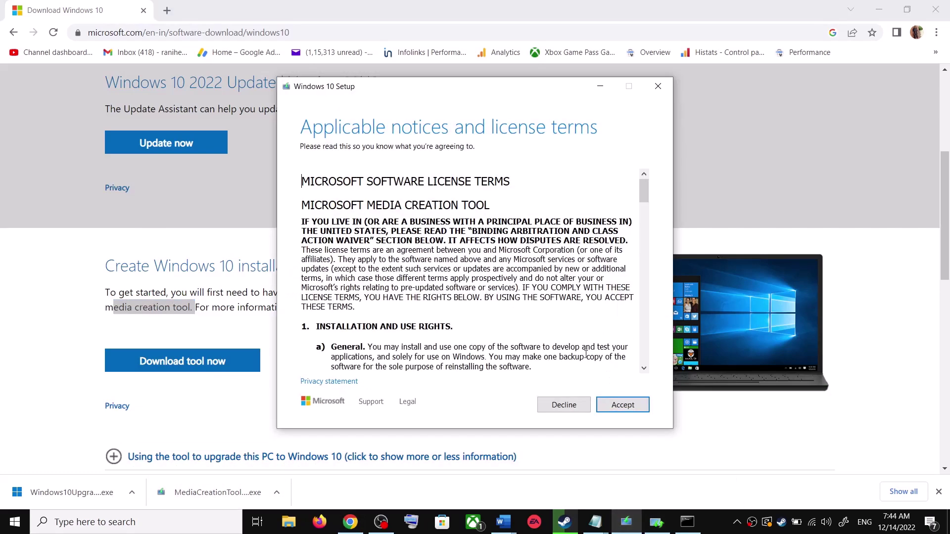
# Accept the Windows 10 Setup license, choose Upgrade this PC now, and return to the Word guide
pyautogui.click(642, 407)
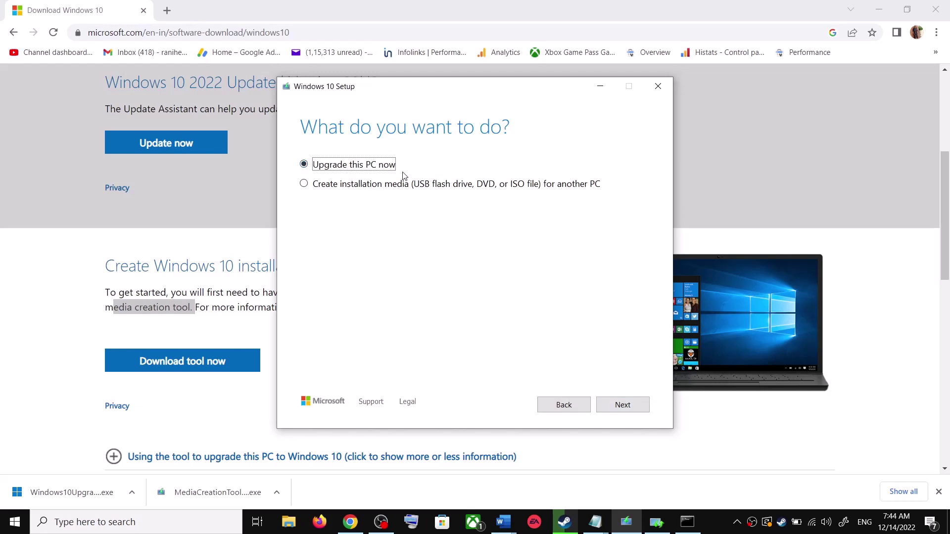
pyautogui.click(630, 407)
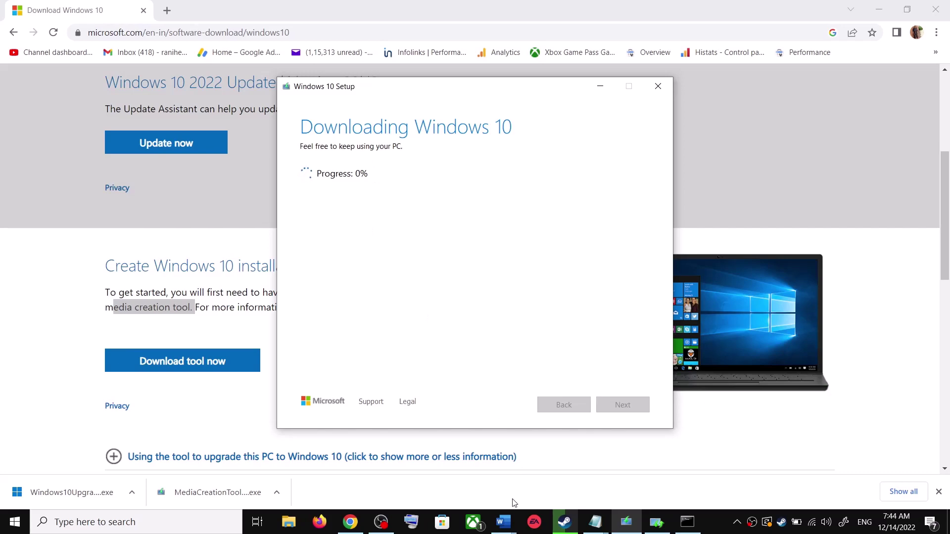
pyautogui.moveTo(505, 524)
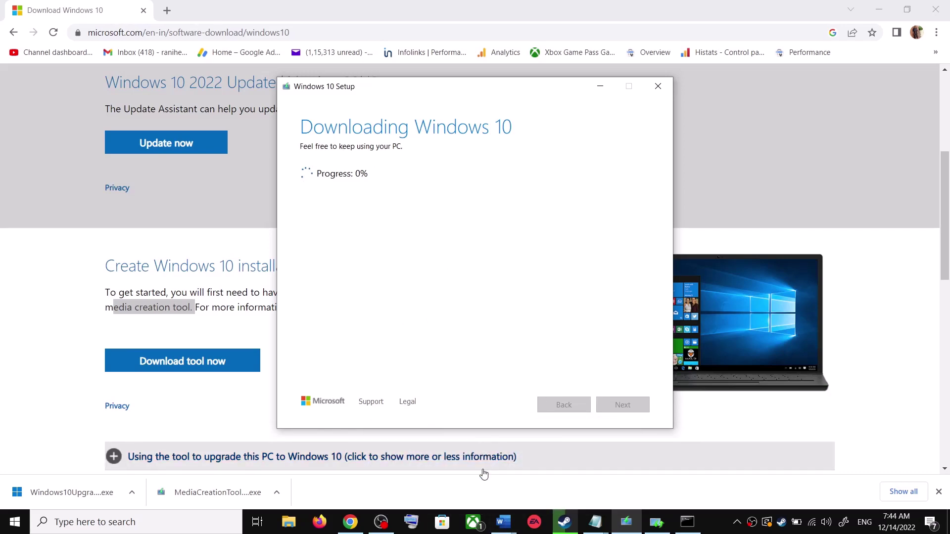
pyautogui.click(589, 460)
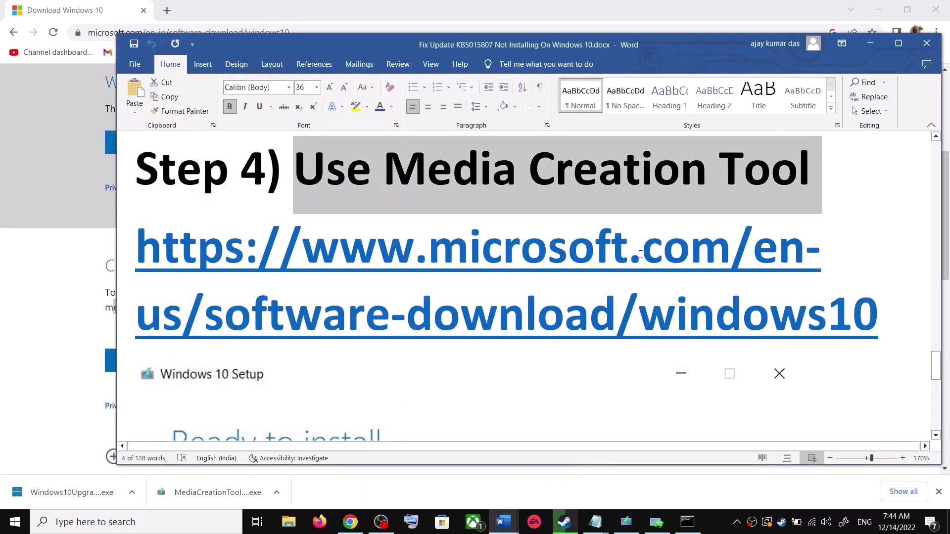
# Maximize the Word guide and read down to the Windows 10 Home Single Language Ready to install screenshot
pyautogui.scroll(-5, 652, 309)
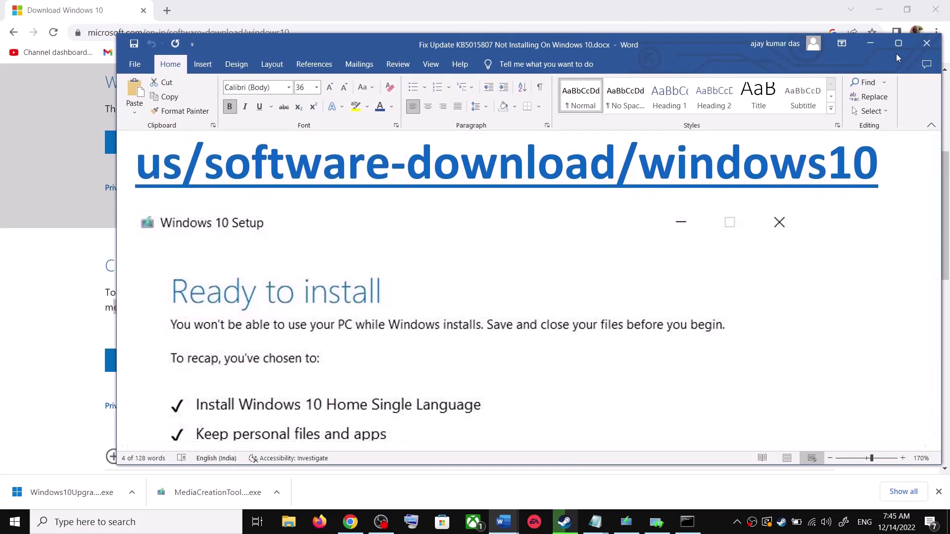
pyautogui.click(899, 43)
pyautogui.scroll(-3, 212, 276)
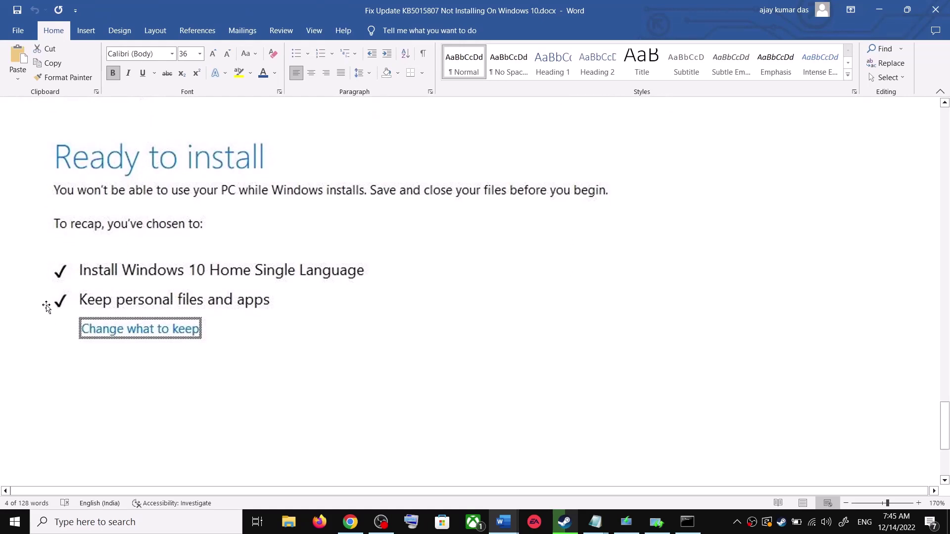
pyautogui.scroll(-4, 330, 300)
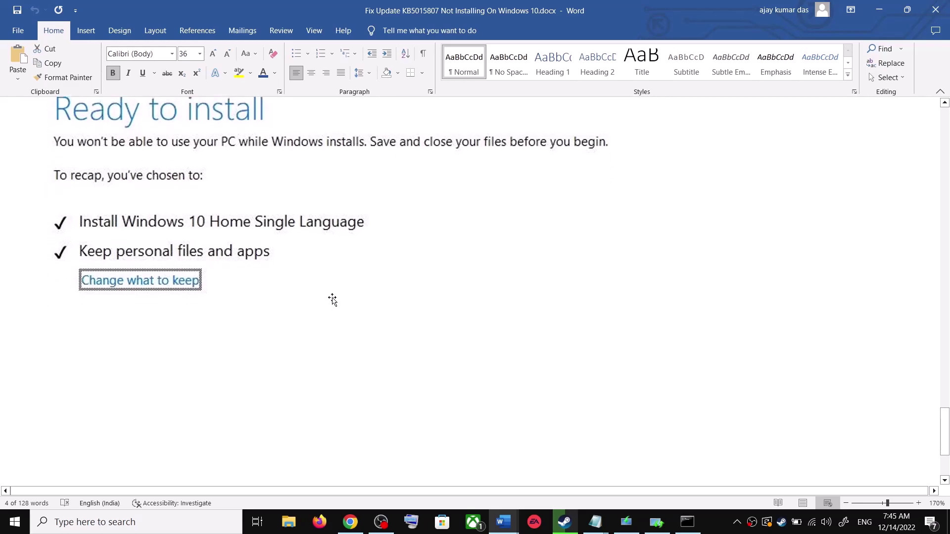
pyautogui.scroll(4, 485, 341)
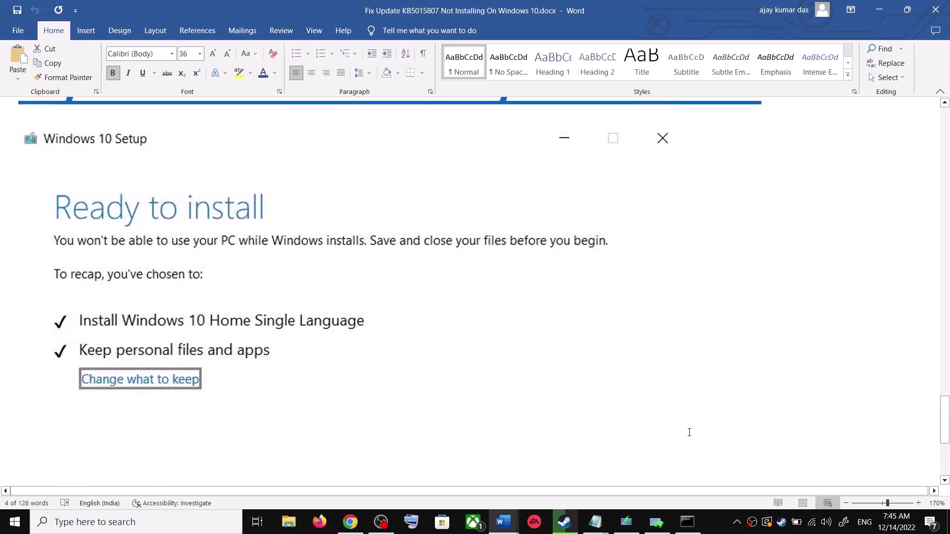
pyautogui.click(724, 524)
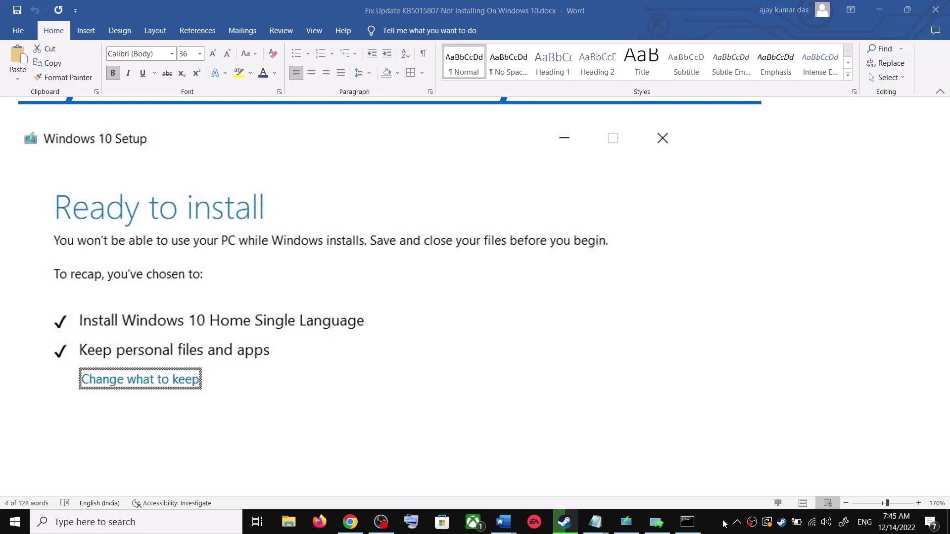